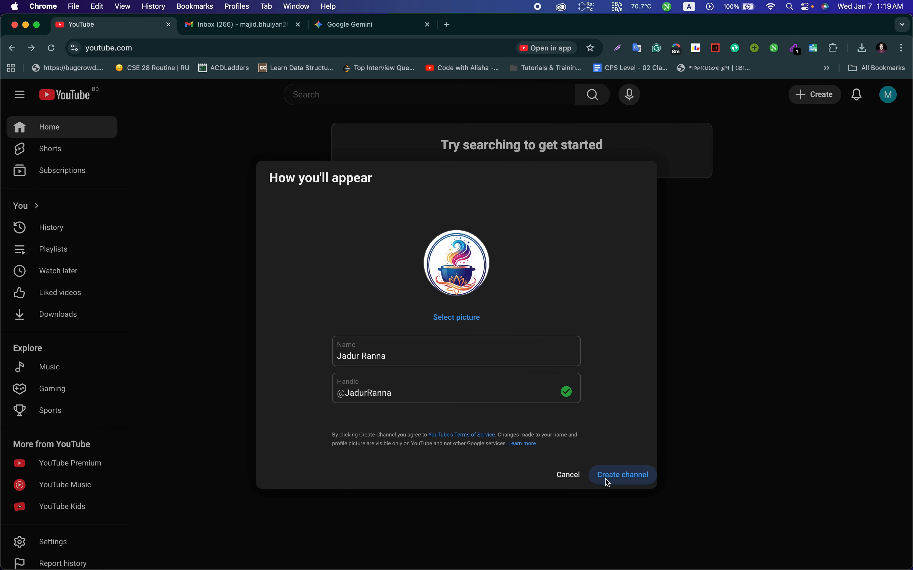
Create the Jadur Ranna channel, open its customization page and dismiss the welcome and team pop-ups.
click(609, 483)
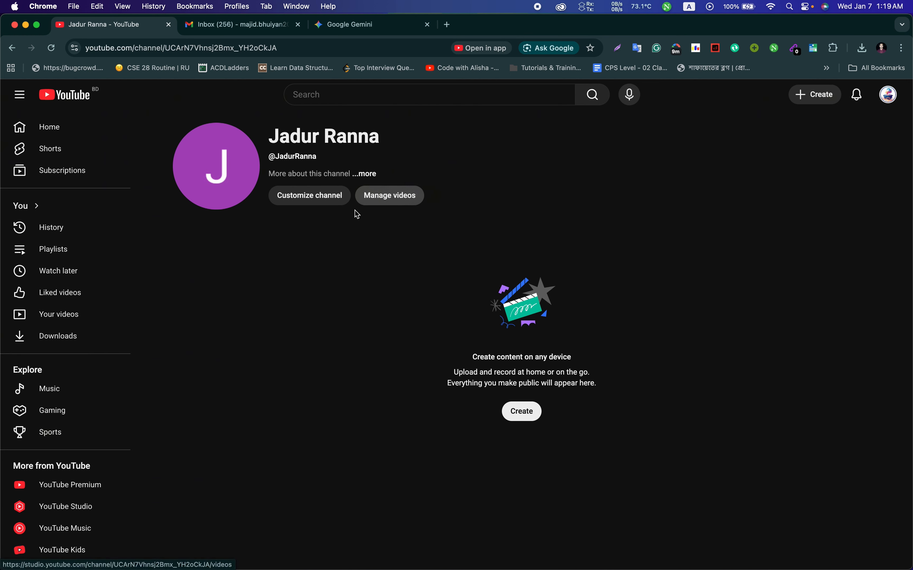
scroll(247, 338, down, 1)
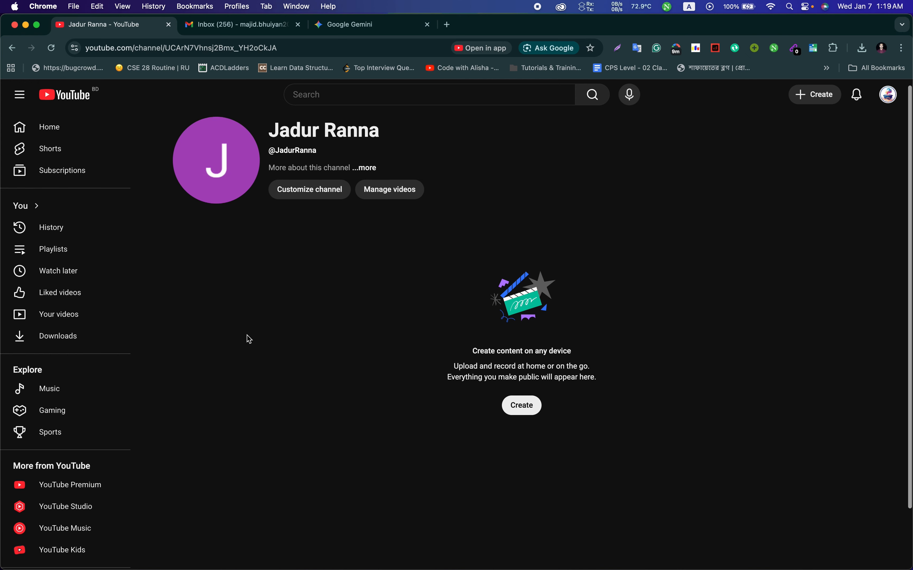
click(298, 188)
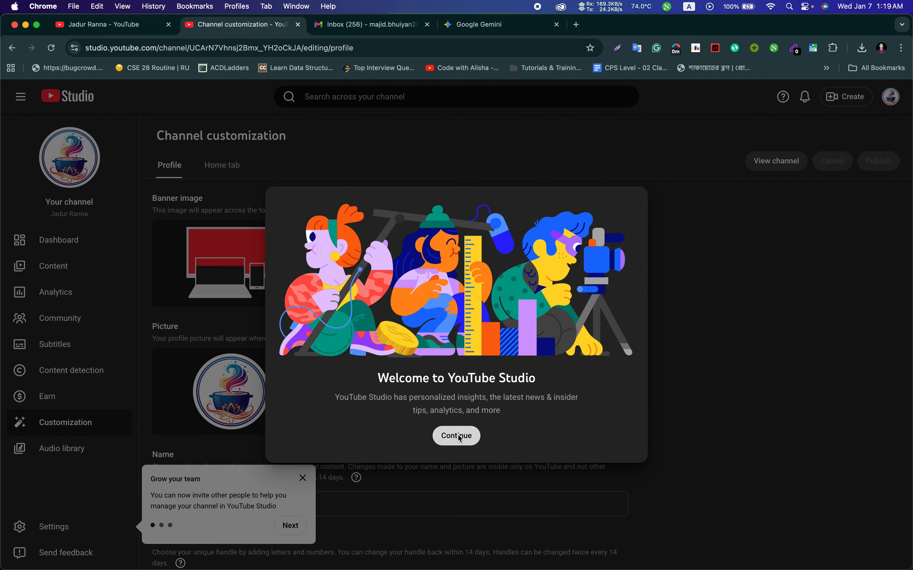
click(460, 437)
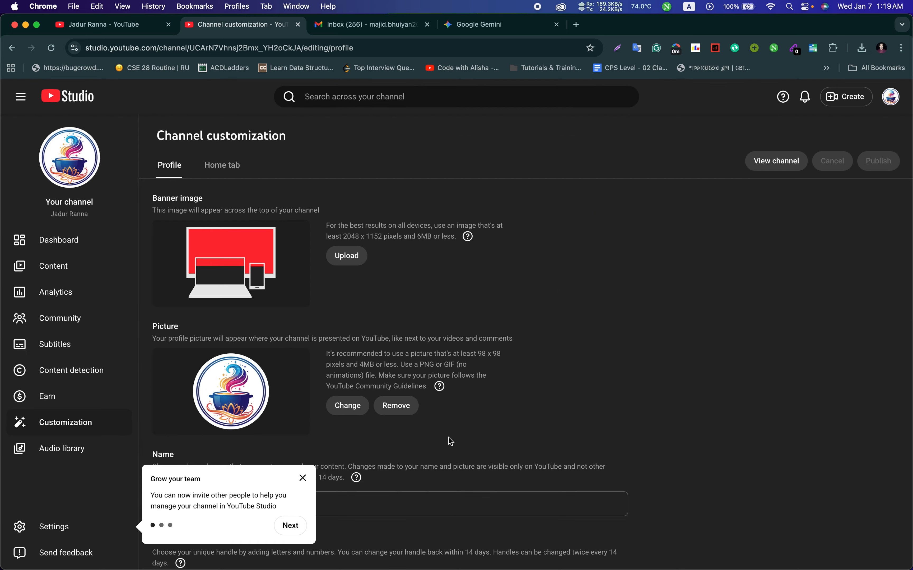
click(303, 478)
Look through the channel's profile settings, from the banner image and picture to the description and links.
scroll(304, 476, down, 4)
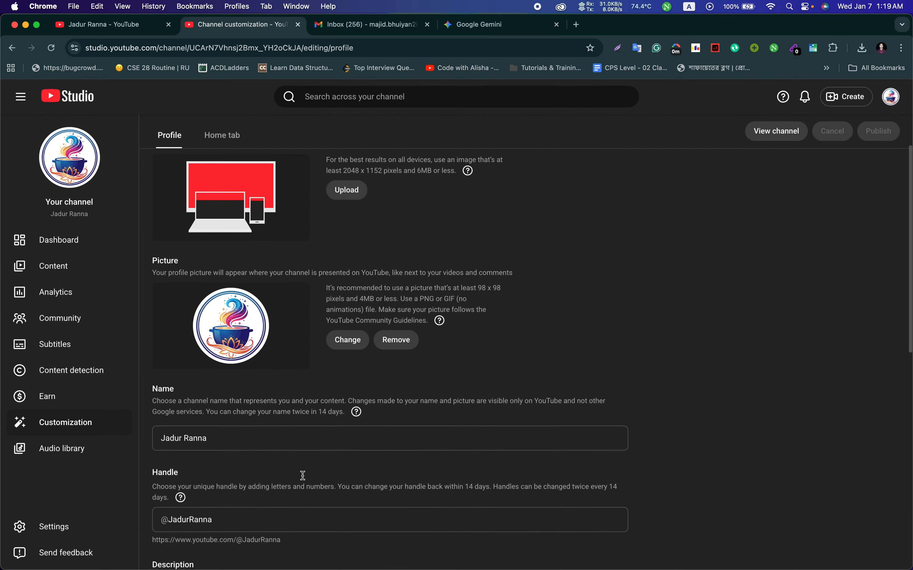
scroll(304, 480, down, 4)
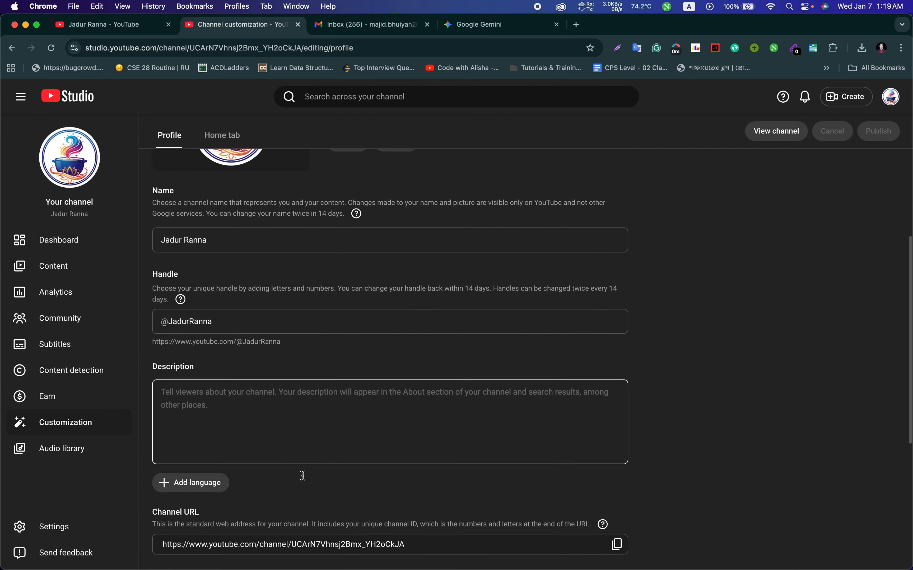
scroll(297, 440, down, 1)
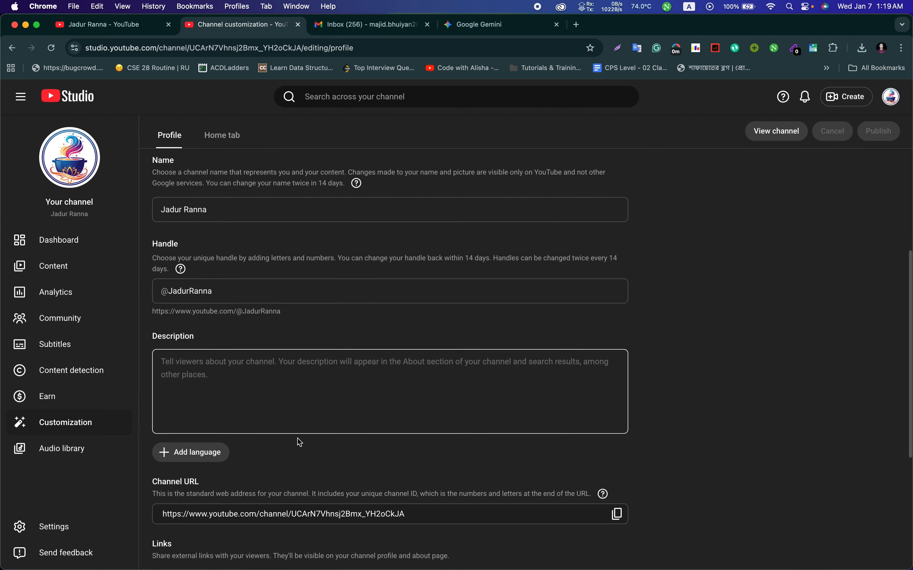
scroll(297, 439, up, 3)
scroll(298, 438, up, 2)
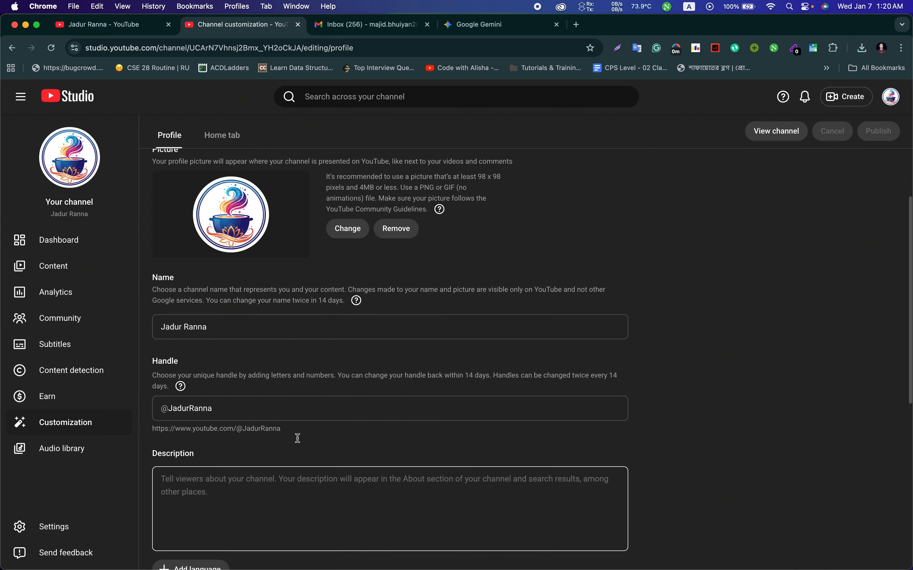
scroll(297, 439, down, 3)
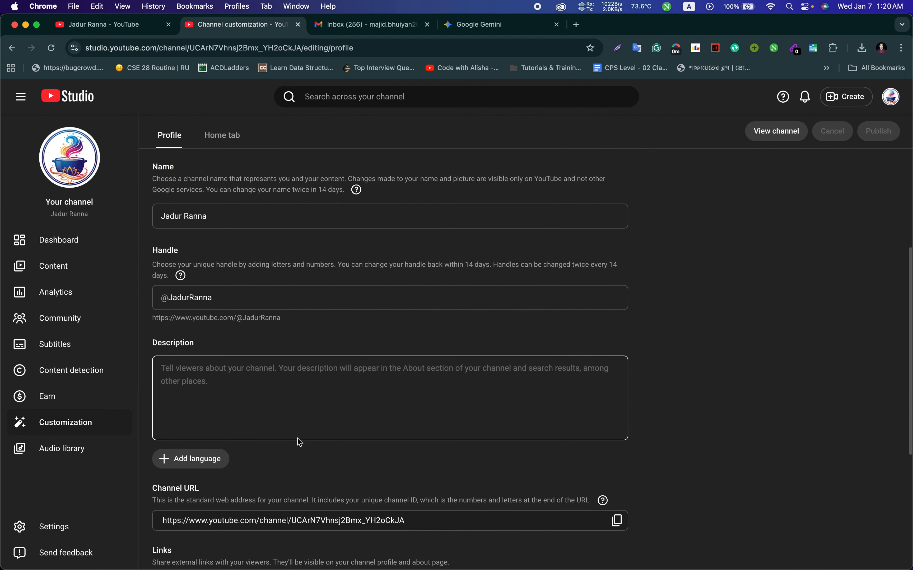
scroll(285, 389, down, 2)
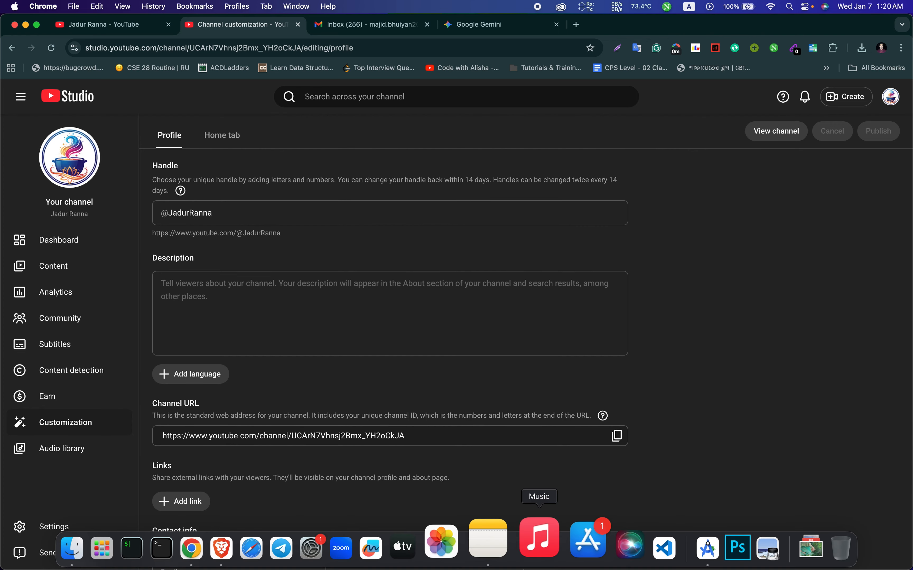
Switch to the Gemini chat about the YouTube channel and find the professional Bangla channel description.
click(502, 514)
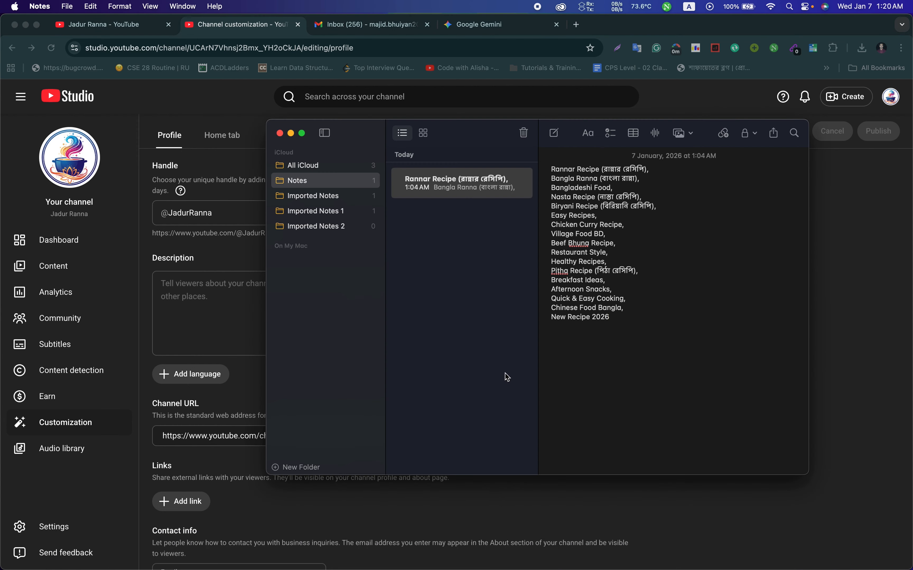
click(421, 494)
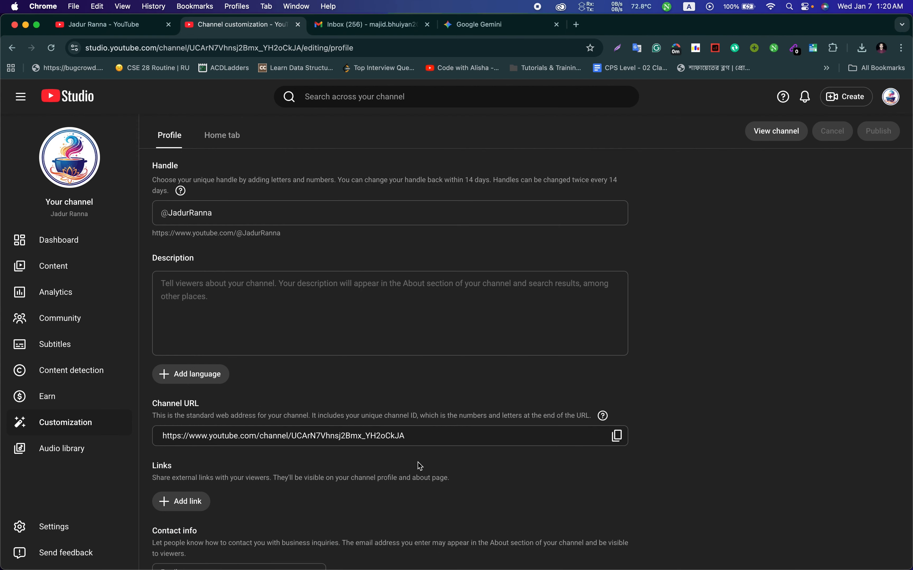
click(483, 26)
scroll(499, 188, up, 10)
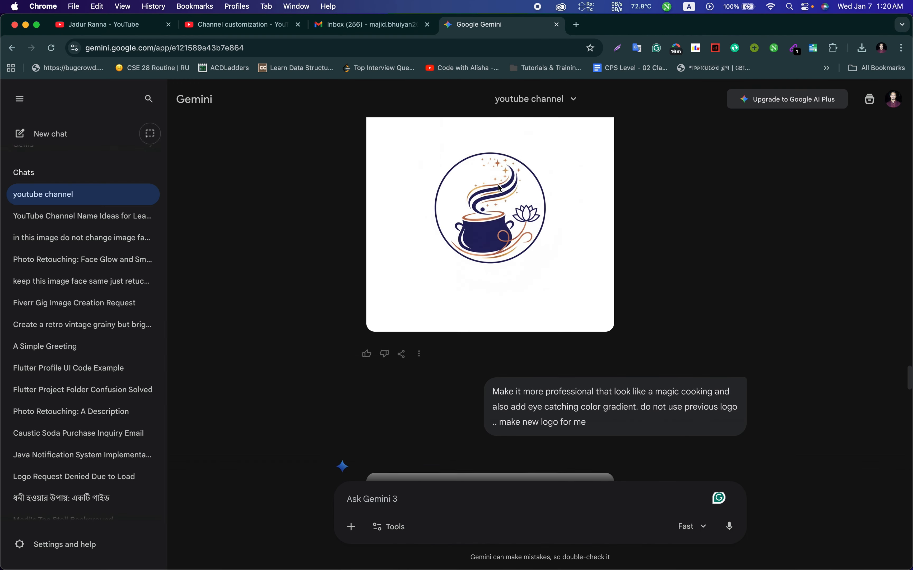
scroll(500, 188, up, 15)
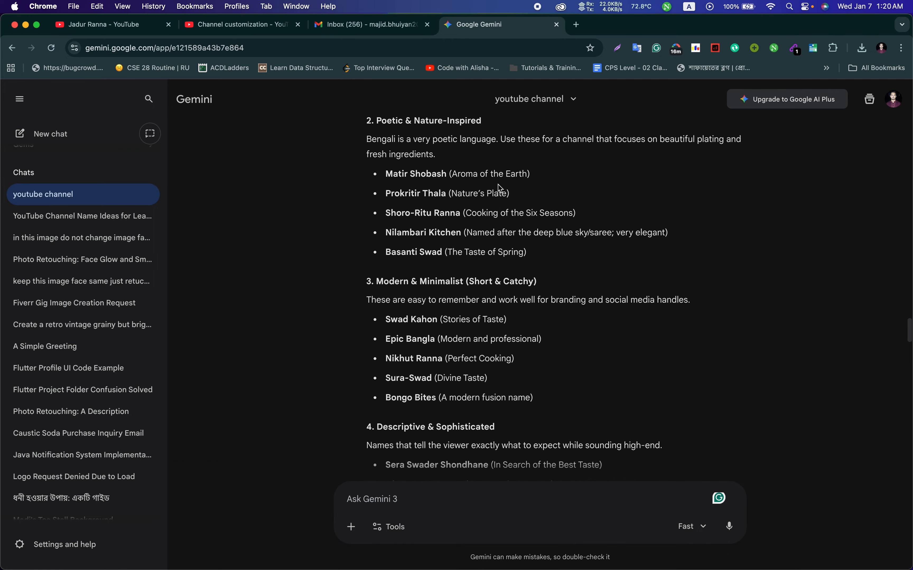
scroll(501, 189, up, 15)
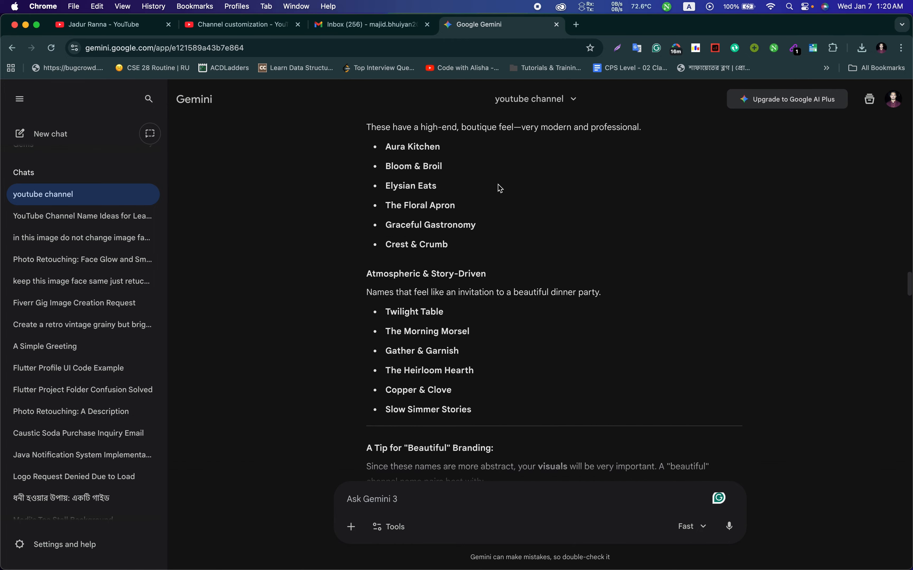
scroll(499, 185, down, 20)
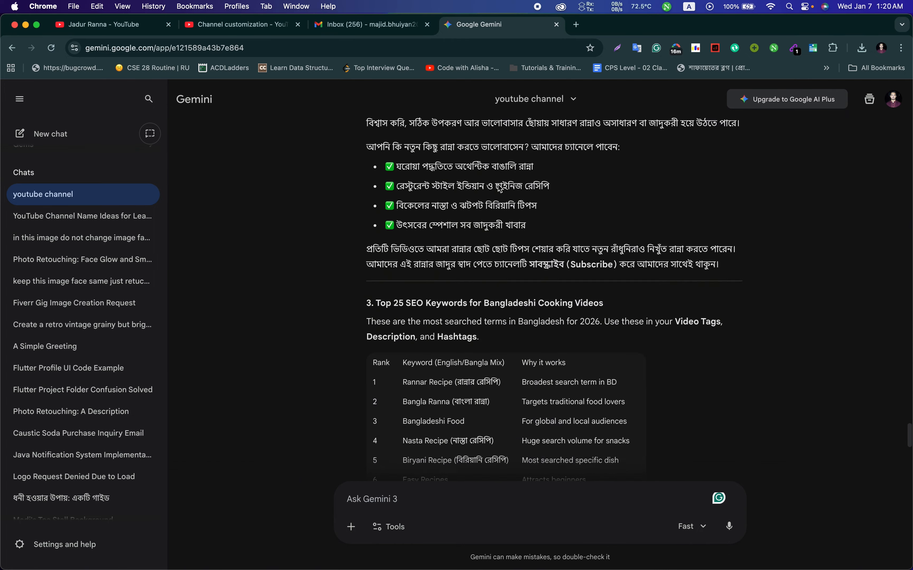
scroll(500, 188, up, 8)
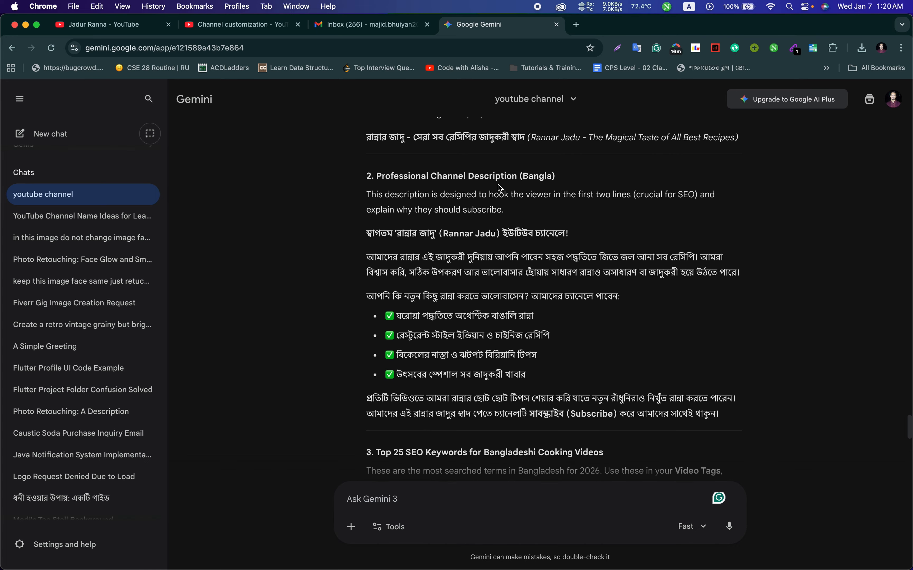
scroll(500, 189, up, 5)
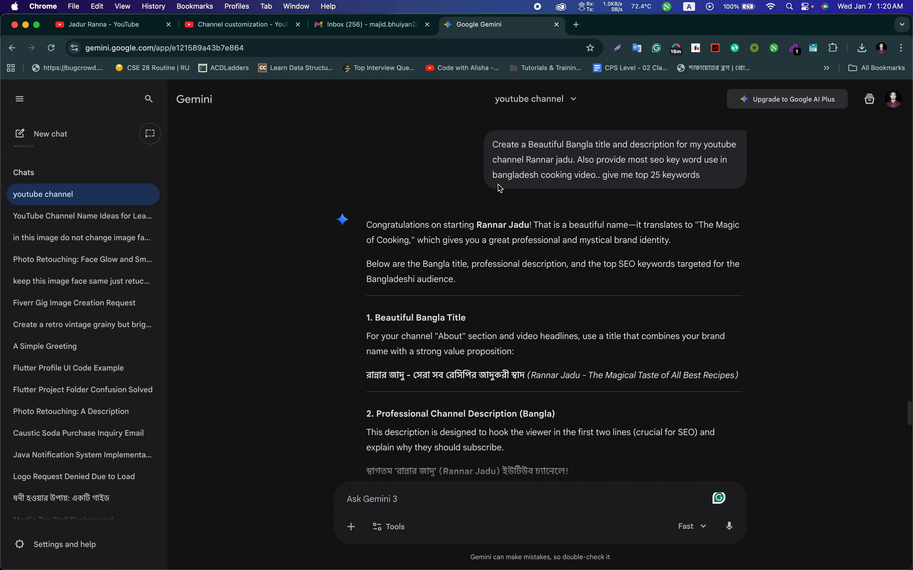
scroll(549, 214, down, 1)
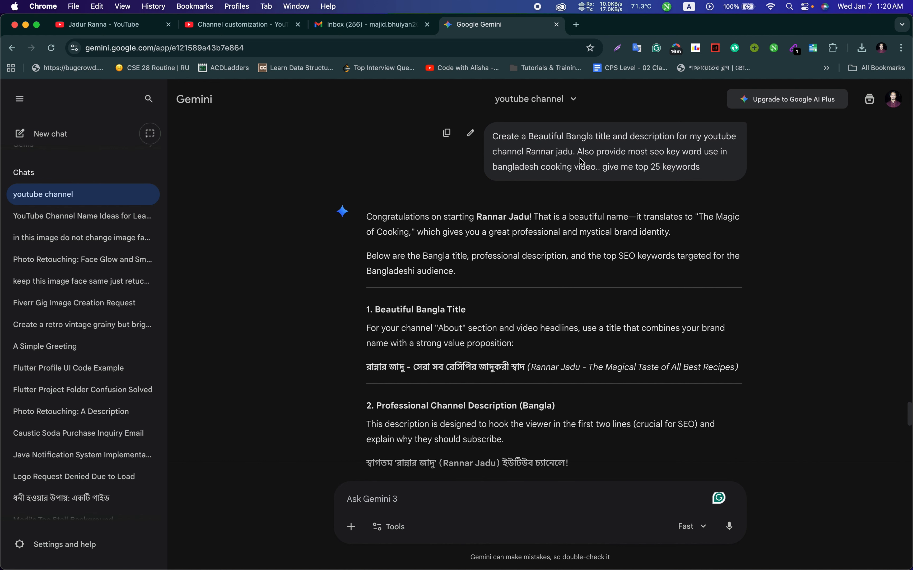
scroll(605, 223, down, 1)
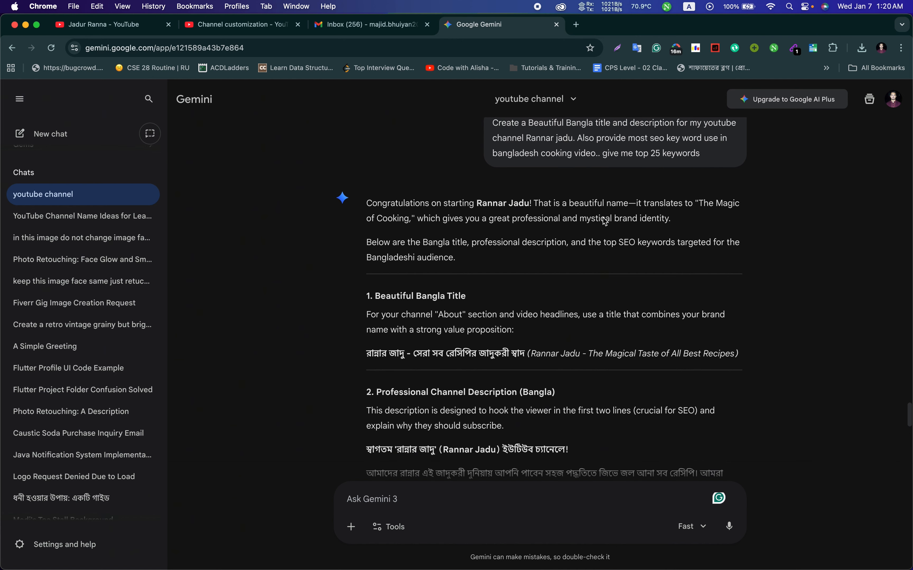
scroll(605, 223, down, 5)
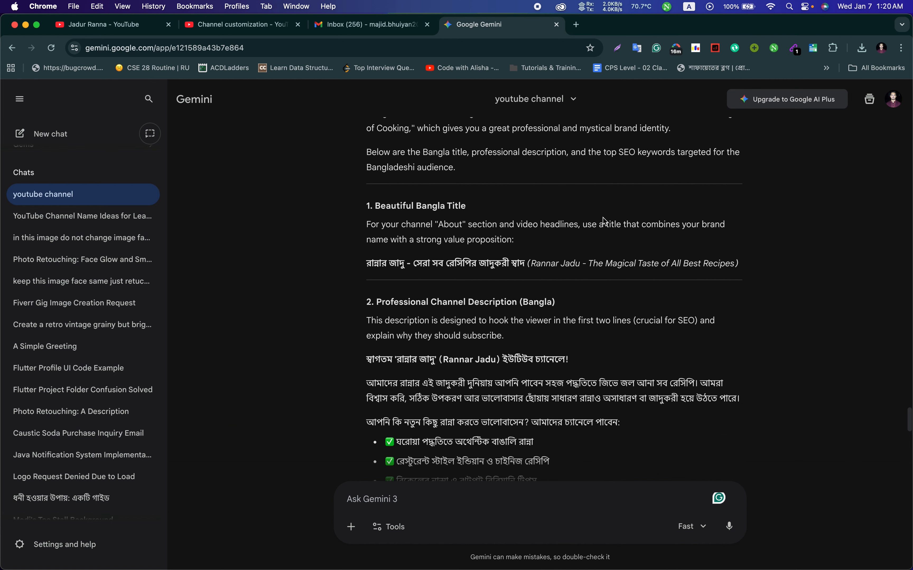
scroll(605, 222, down, 8)
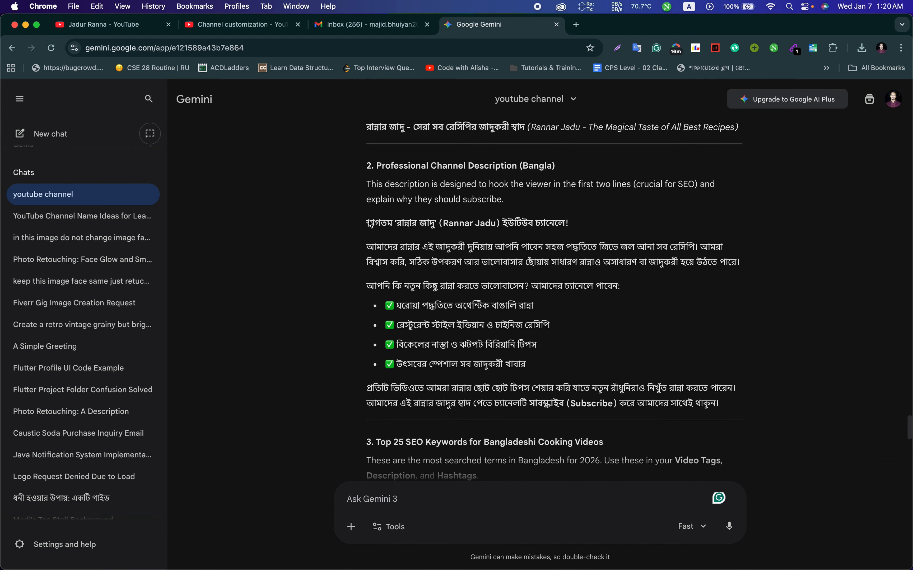
Copy the Bangla description from the welcome line through the four checked items into the channel's Description field in YouTube Studio.
drag(369, 226, 670, 369)
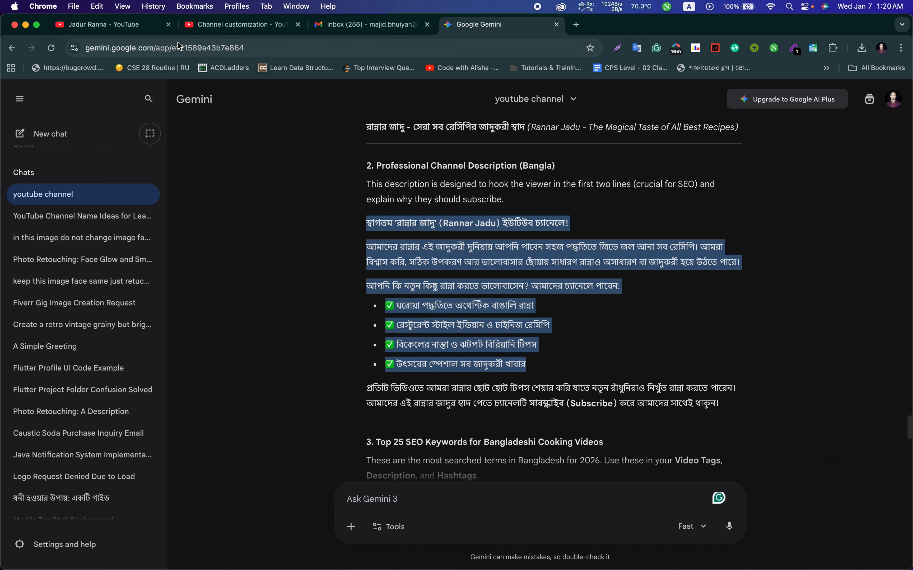
click(128, 29)
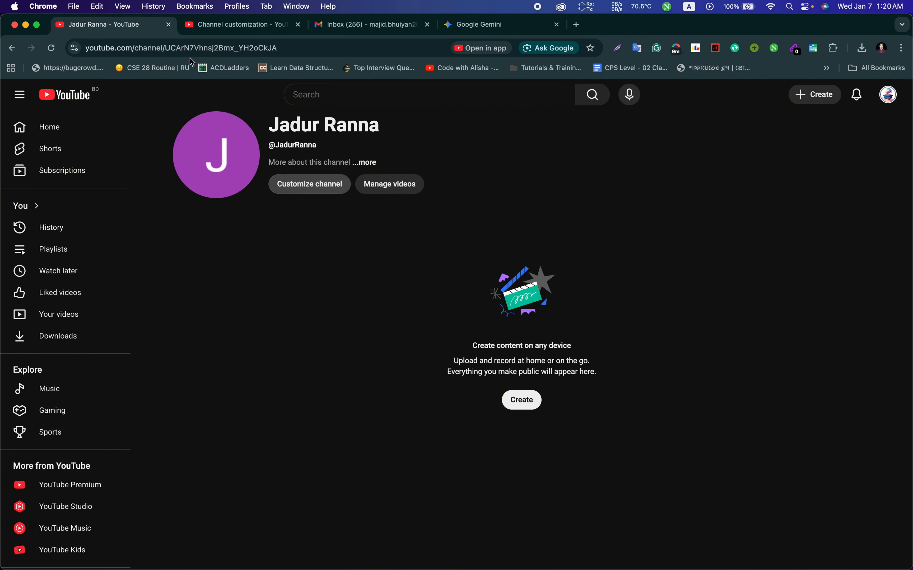
click(232, 33)
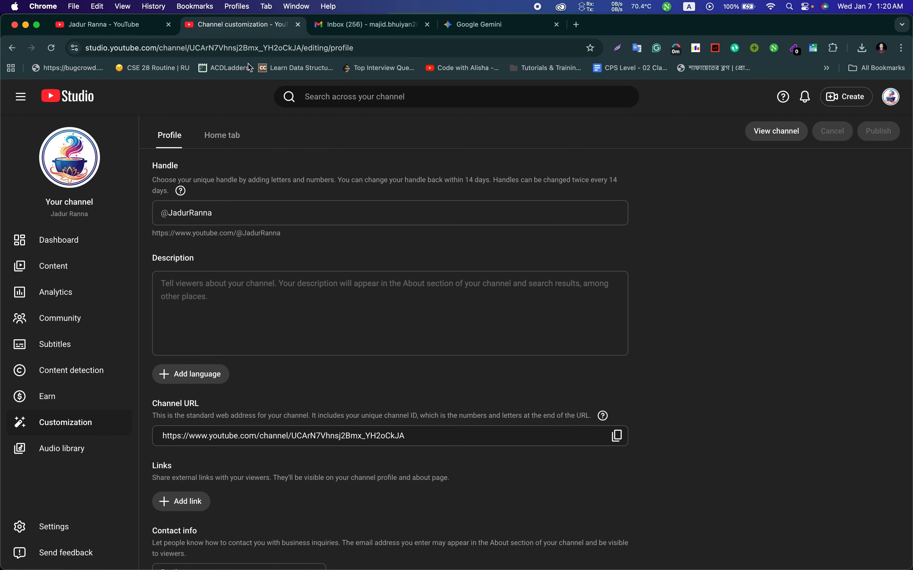
click(281, 292)
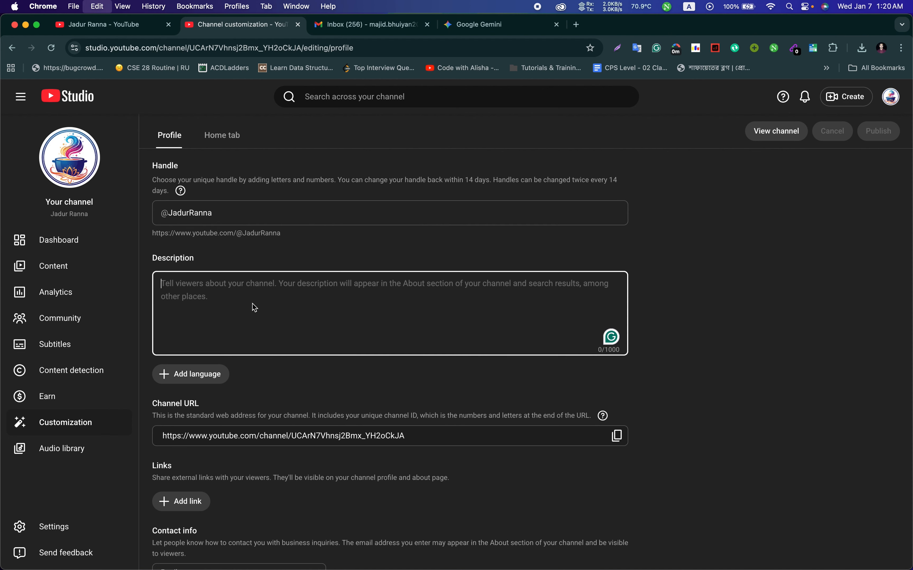
key(super+v)
Check the filled-in description, publish the channel changes and go to the channel.
scroll(278, 326, down, 4)
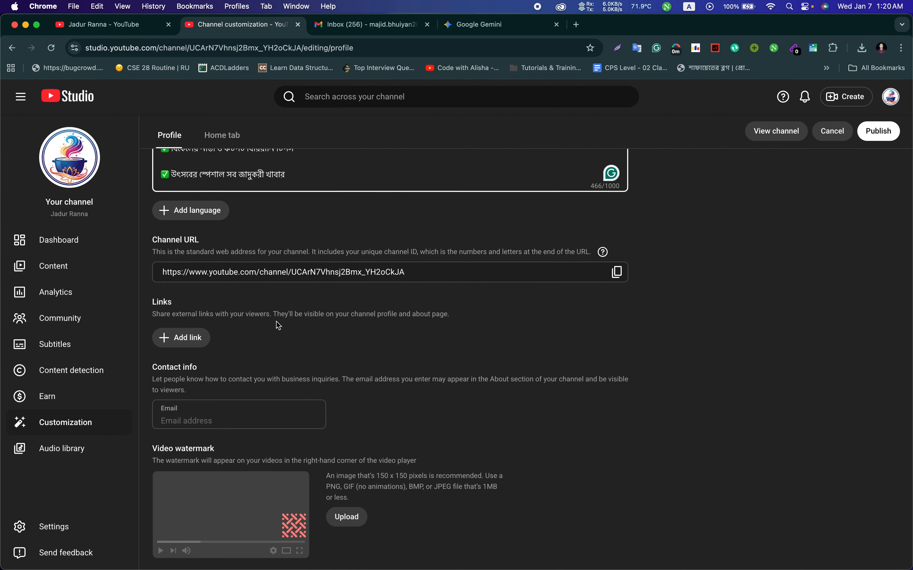
scroll(278, 326, up, 10)
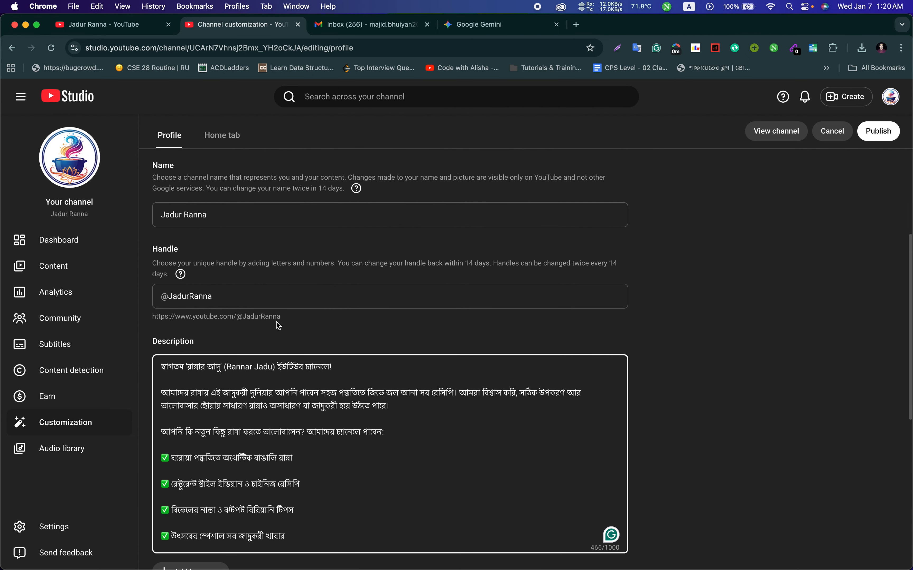
click(878, 133)
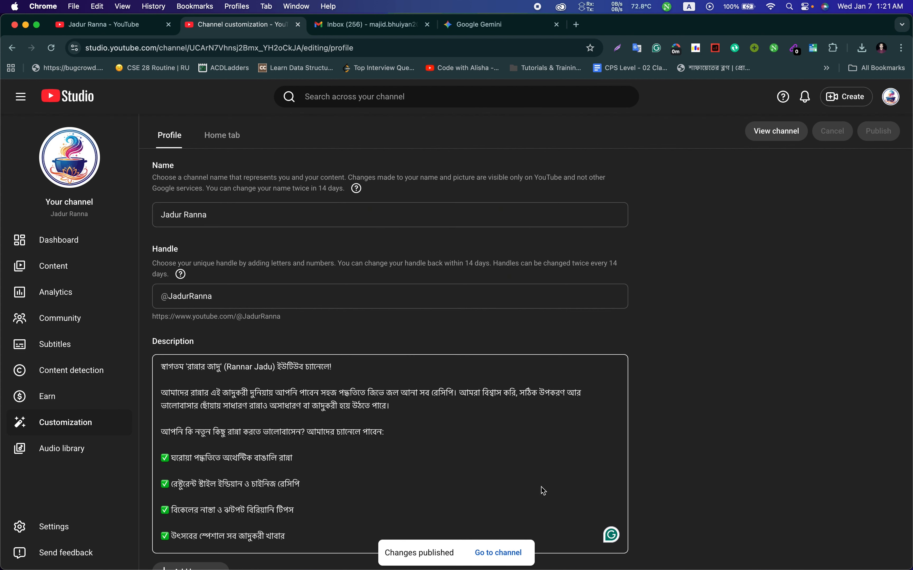
click(488, 554)
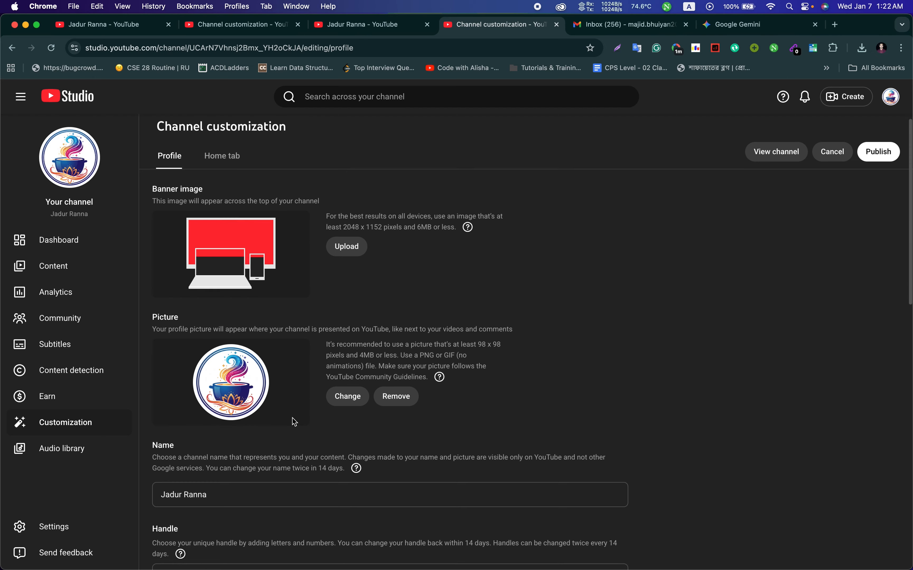
Review the channel's banner, picture, name, handle and description settings, and open the channel homepage layout settings.
scroll(294, 422, up, 1)
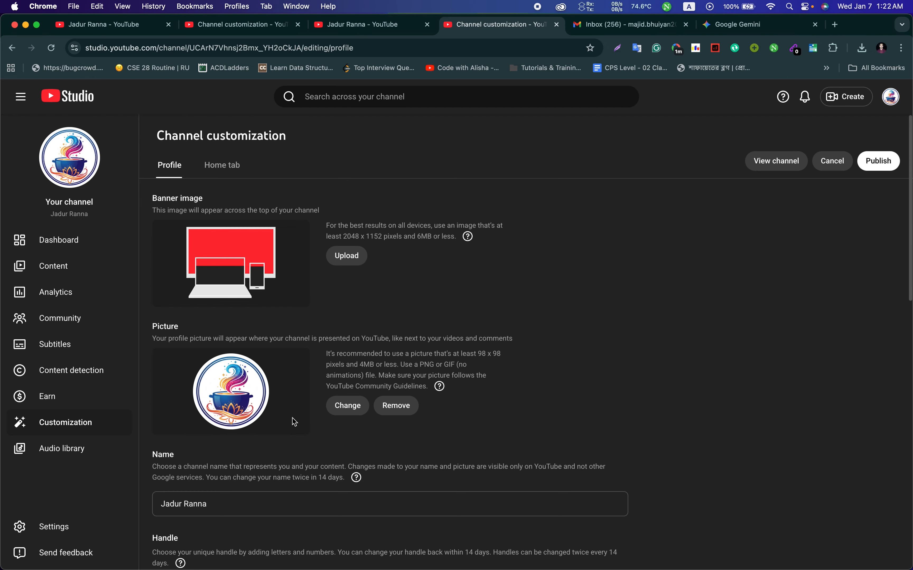
scroll(294, 422, down, 2)
scroll(295, 422, down, 3)
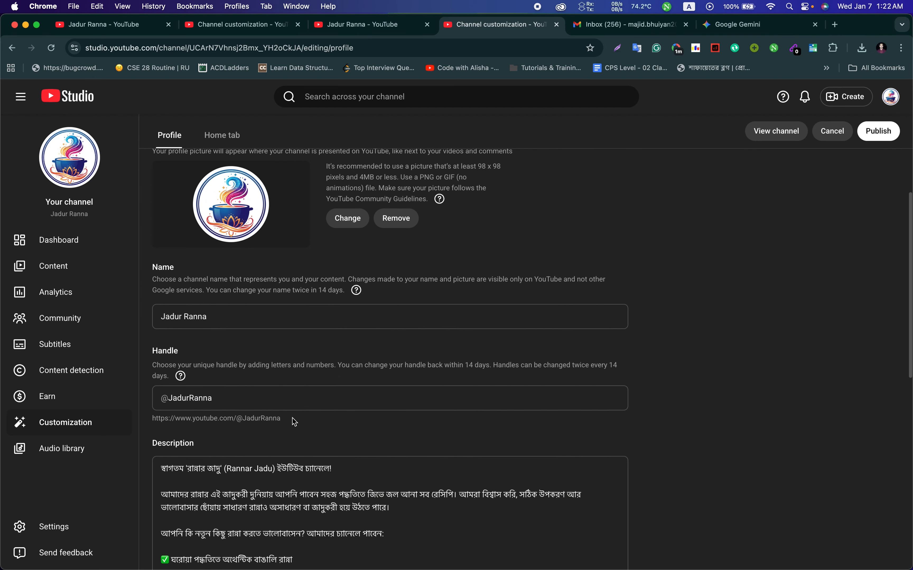
scroll(203, 317, up, 4)
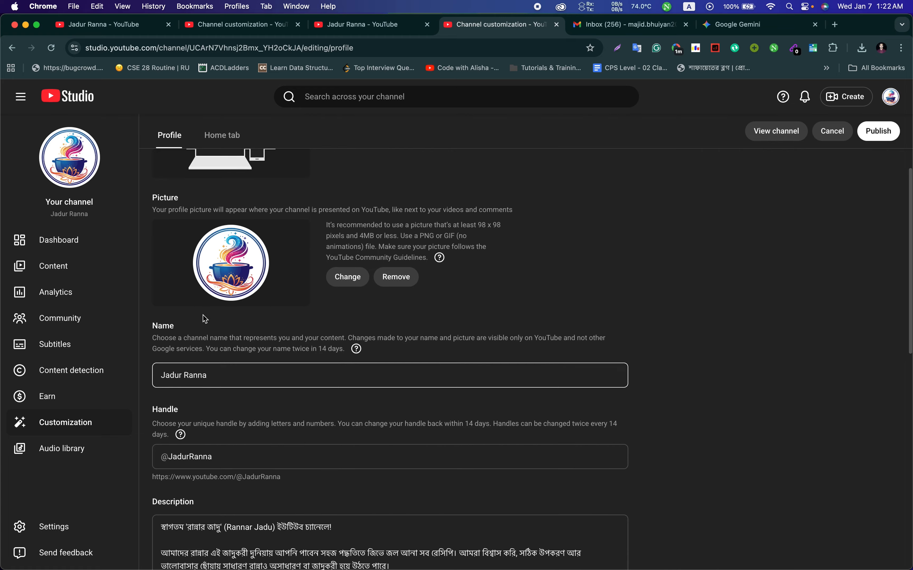
scroll(330, 208, up, 1)
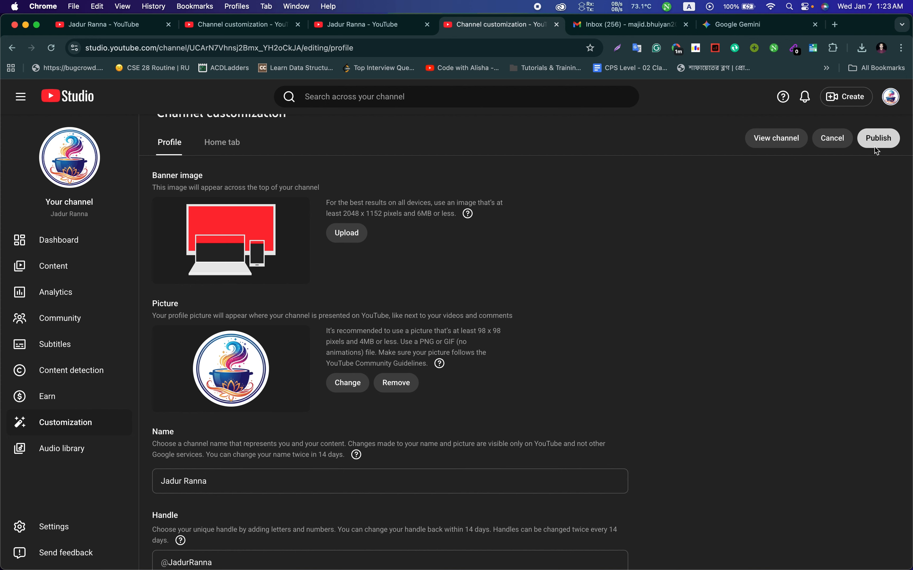
click(226, 148)
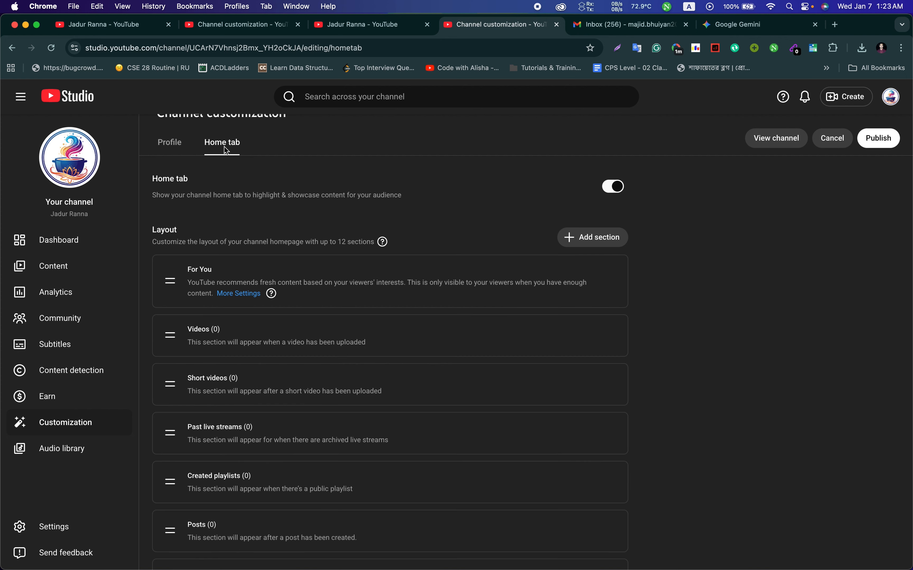
Switch the channel's Home tab off and back on, publish the change and look over the homepage layout sections.
scroll(336, 294, down, 1)
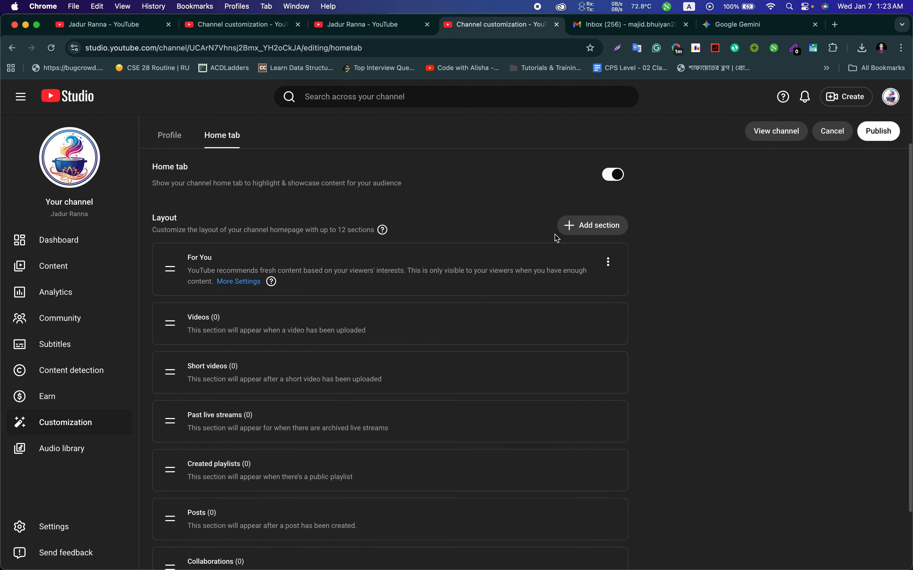
click(611, 176)
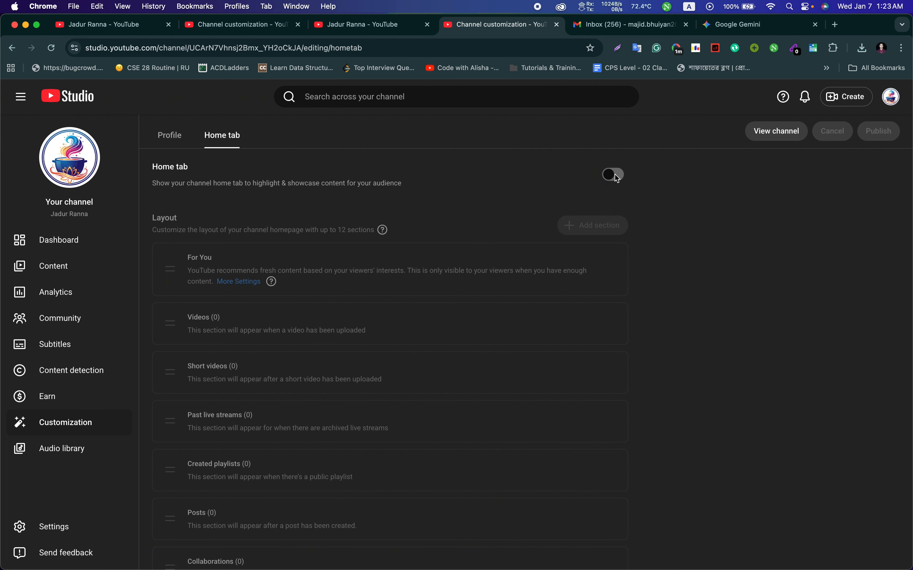
click(617, 176)
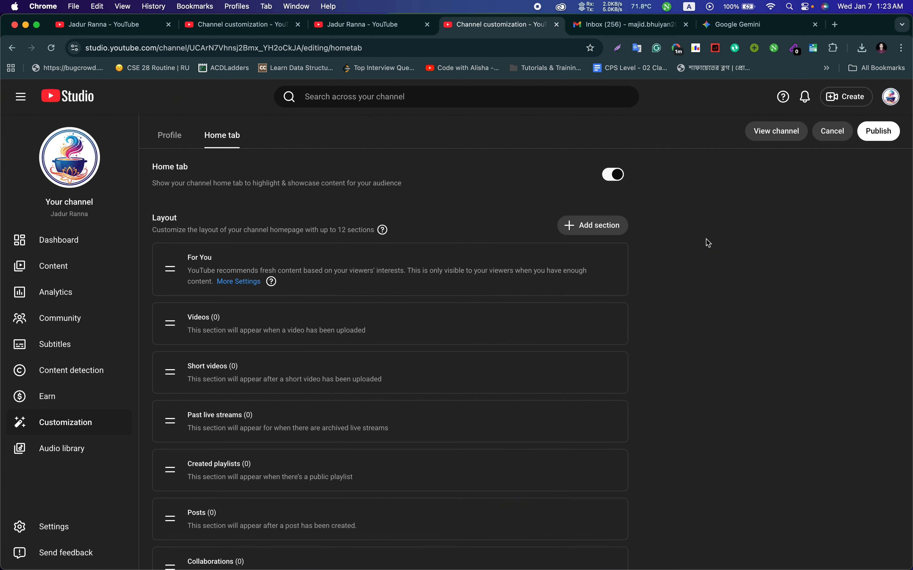
click(884, 132)
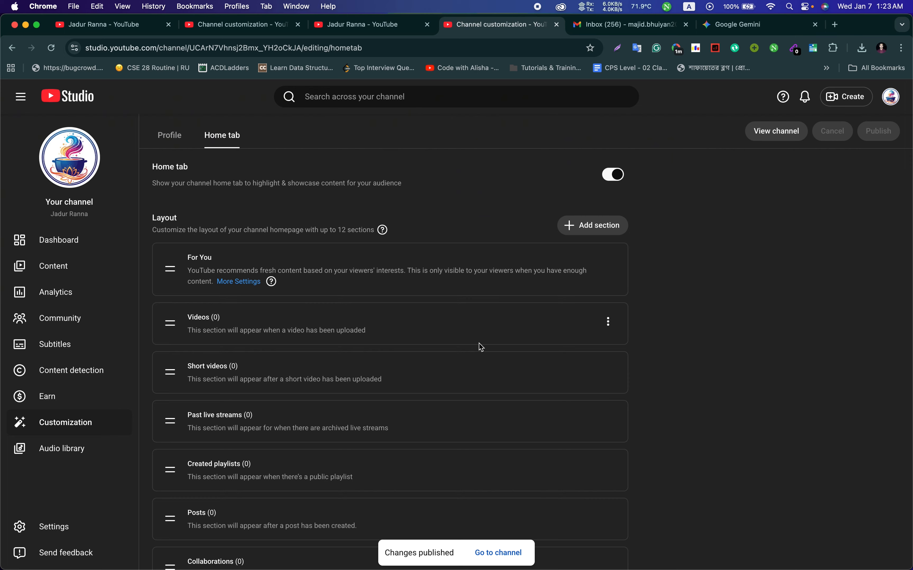
scroll(482, 347, down, 2)
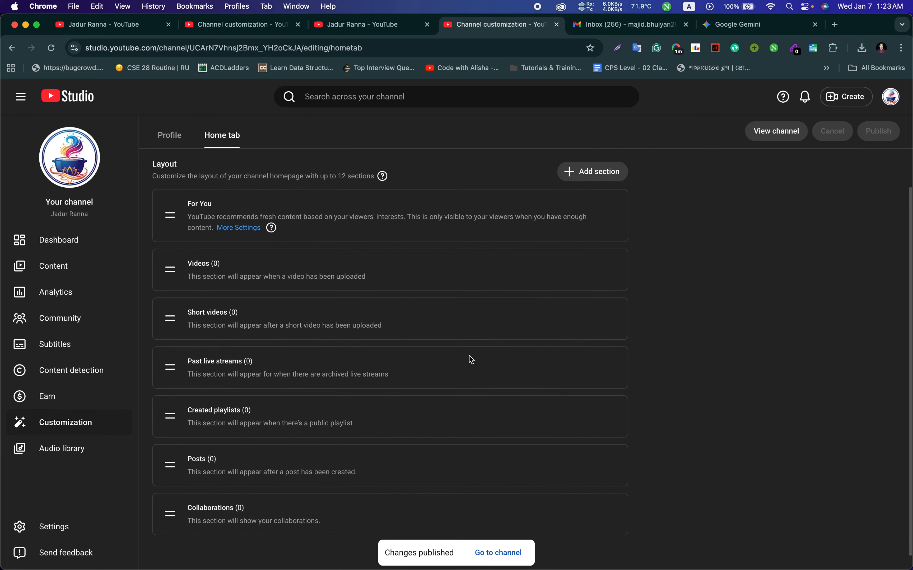
Open the YouTube Studio settings and check the available default currency options without changing the currency.
click(64, 528)
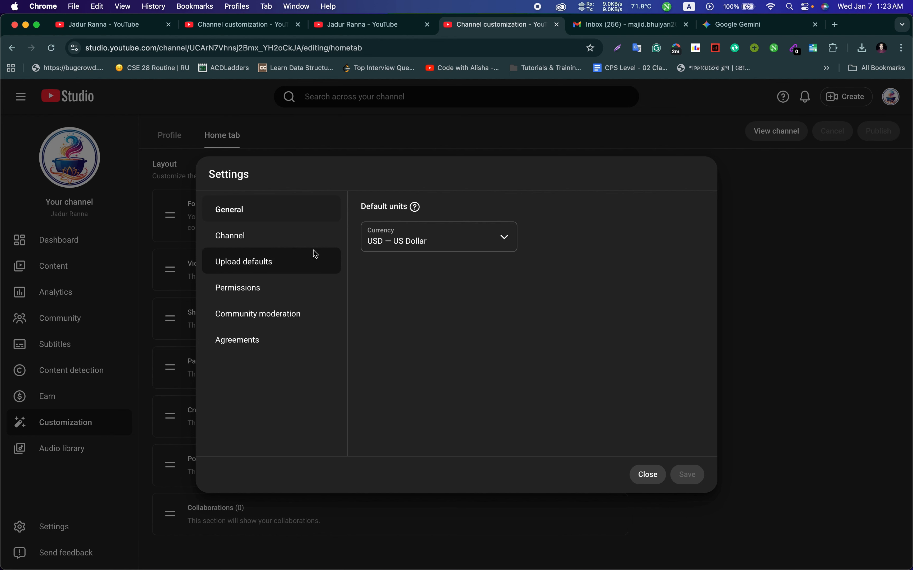
click(422, 242)
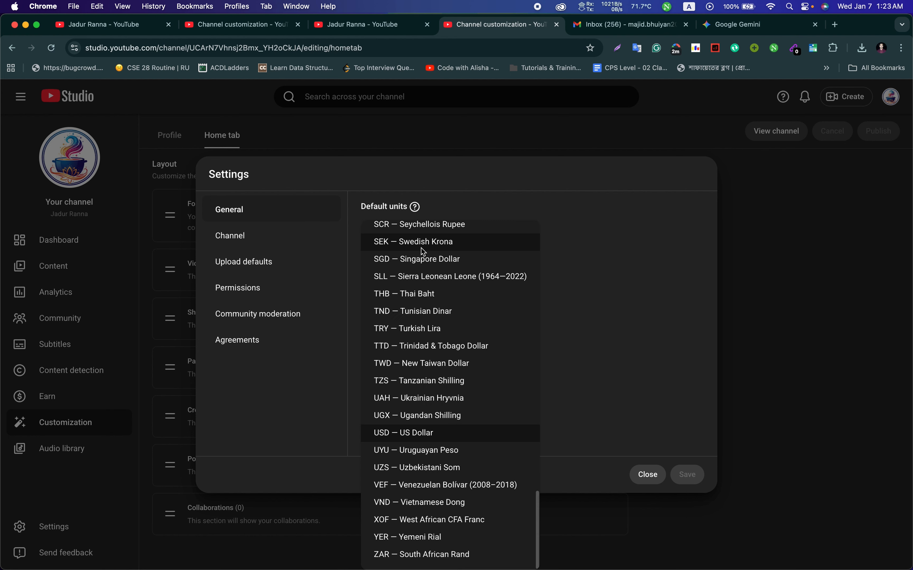
click(577, 374)
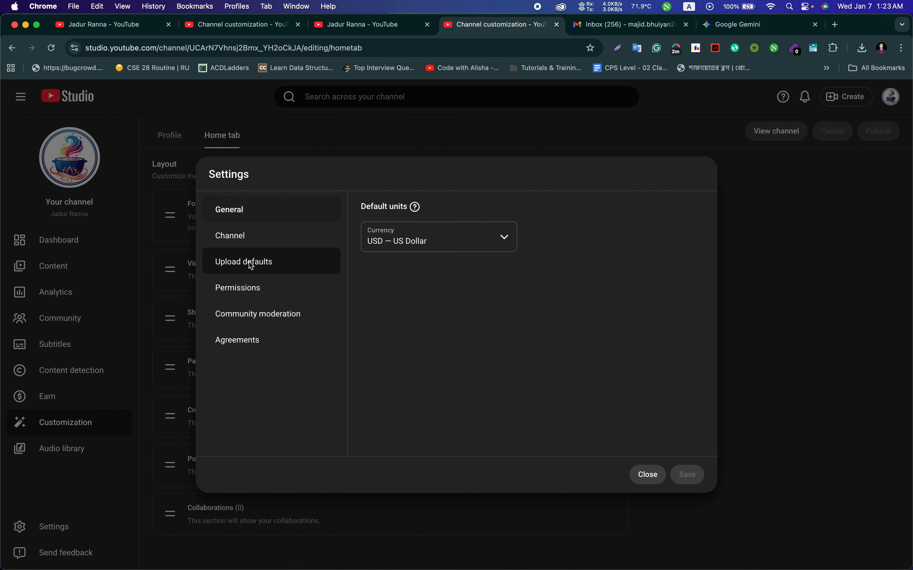
Set the country of residence to Bangladesh in the channel's basic info settings.
click(242, 236)
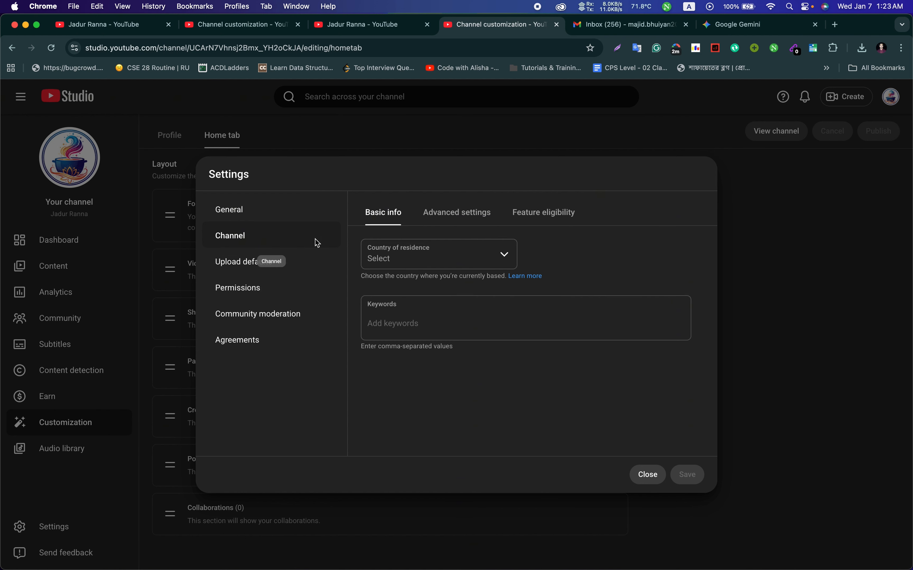
click(406, 259)
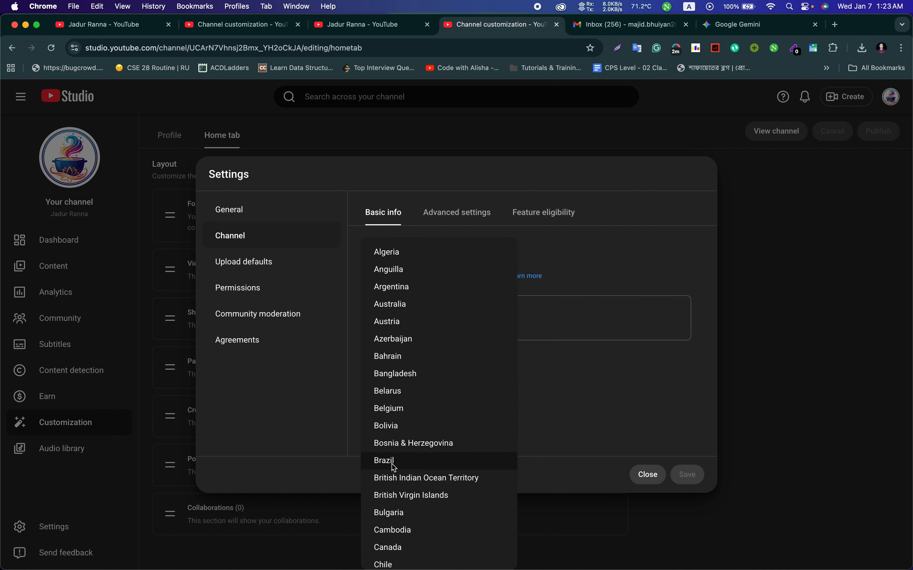
scroll(394, 525, down, 3)
scroll(394, 525, up, 1)
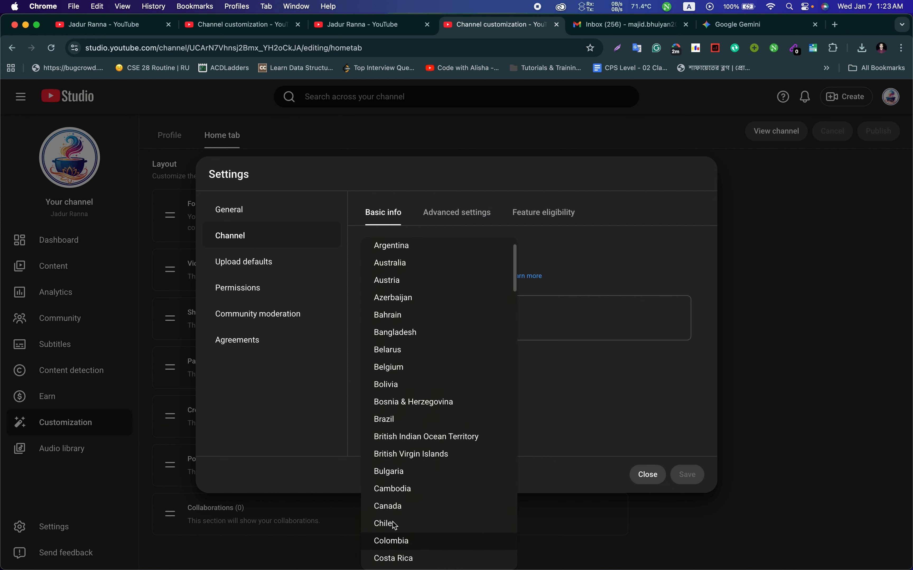
click(398, 333)
Copy the full recipe keyword list from the Notes app, Rannar Recipe through New Recipe 2026, into the channel's Keywords field.
click(409, 323)
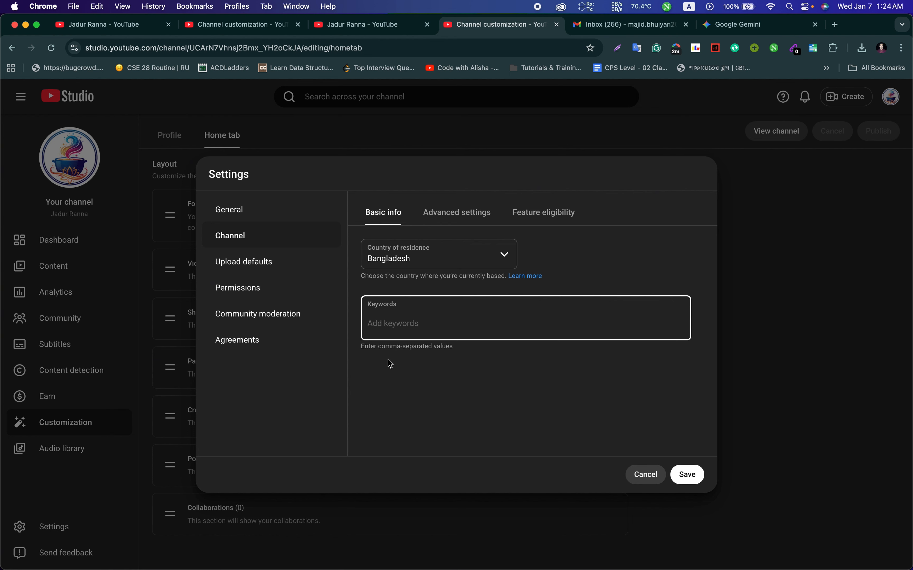
mouse_move(257, 568)
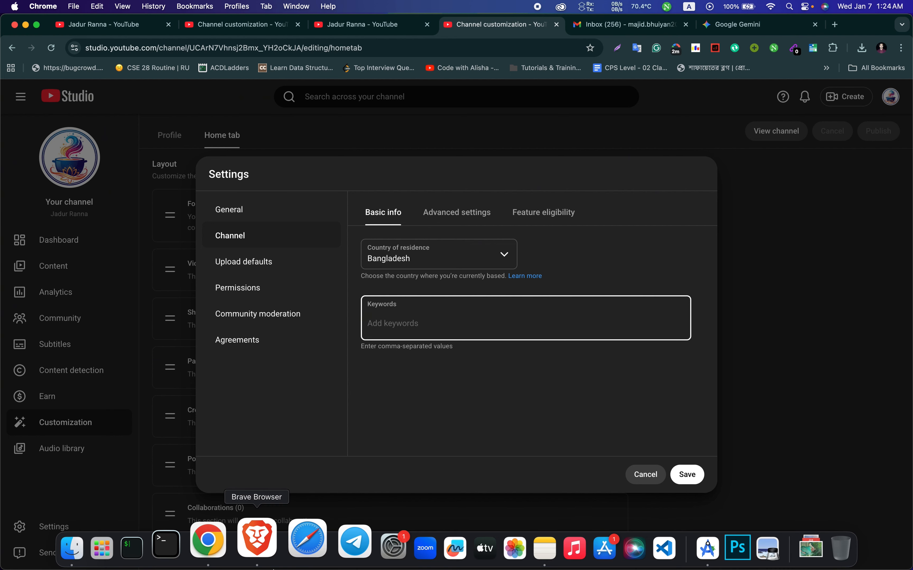
click(502, 531)
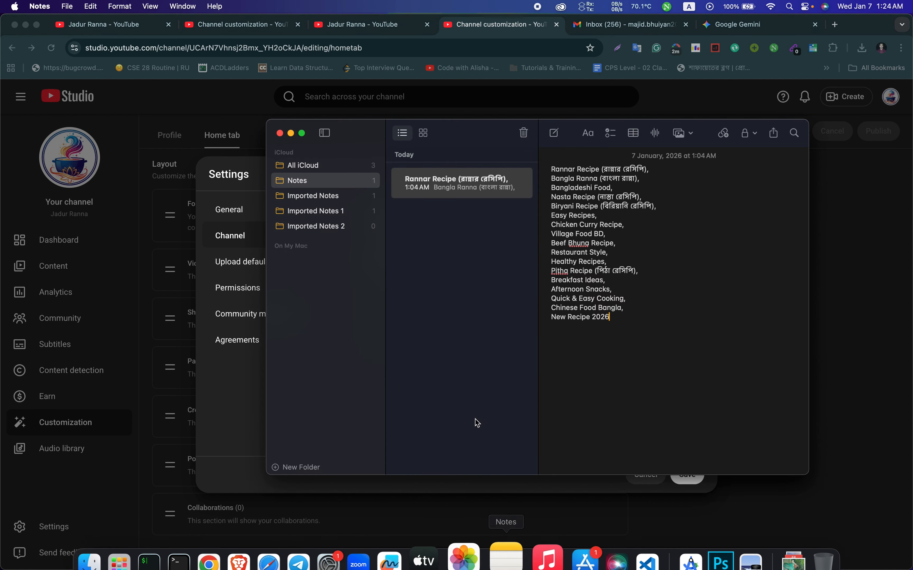
click(618, 319)
drag(618, 321, 540, 168)
key(super+x)
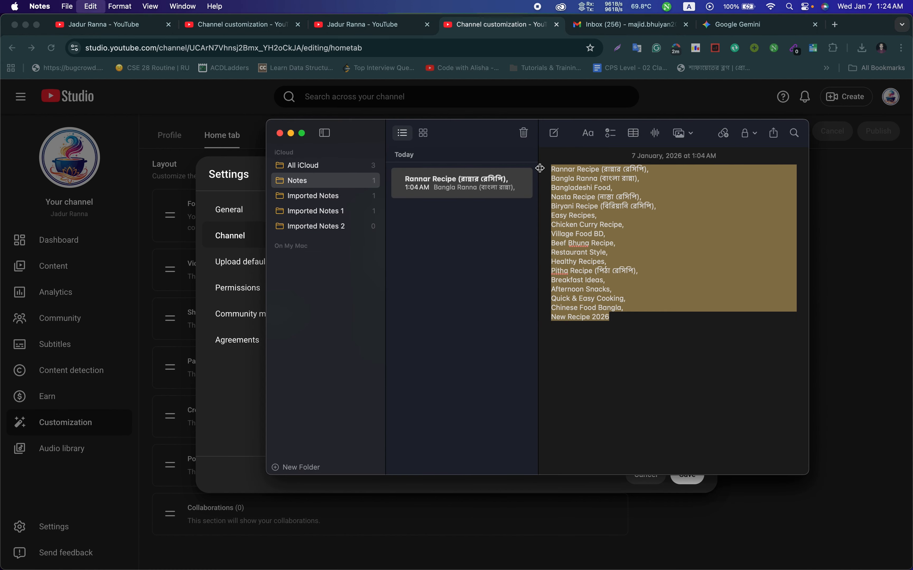
click(224, 388)
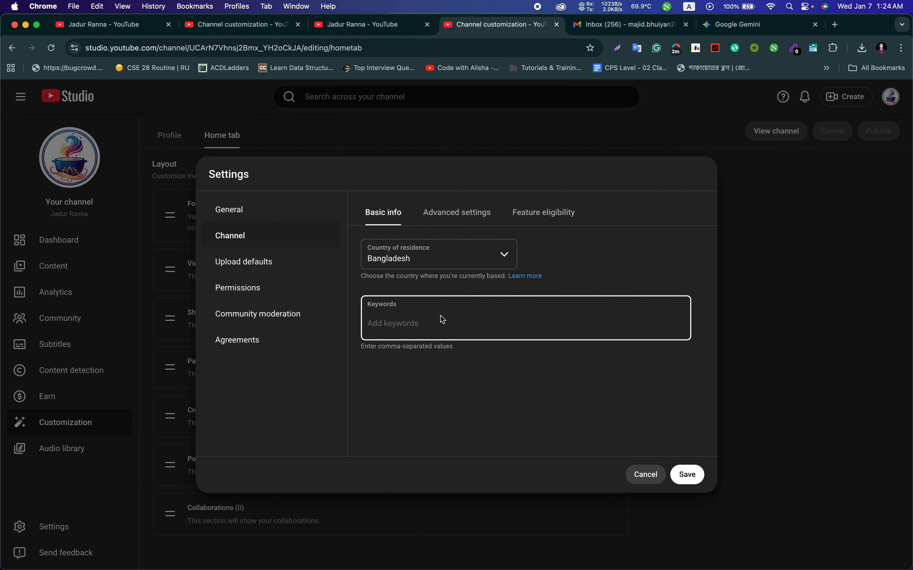
key(super+v)
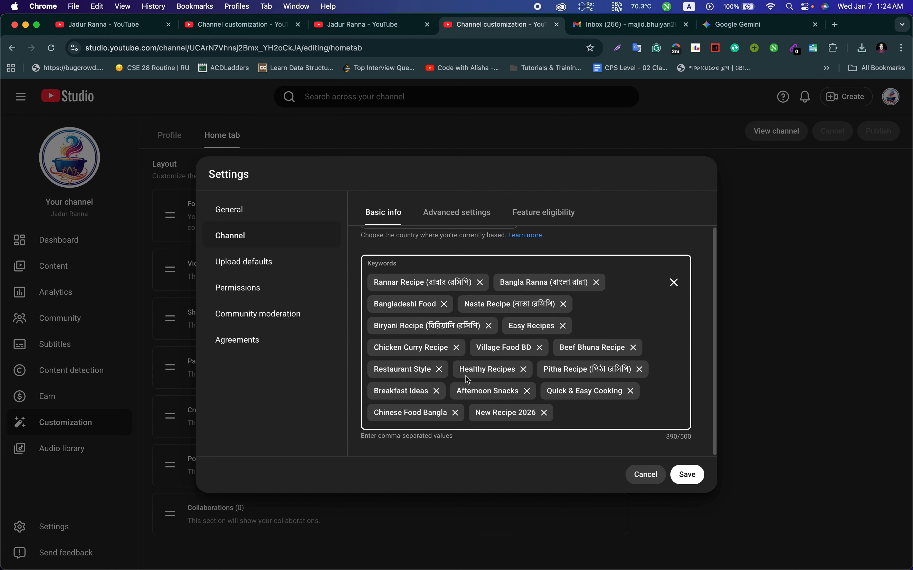
Check the entered country and keywords, and save the channel settings.
scroll(466, 377, up, 1)
scroll(466, 376, down, 1)
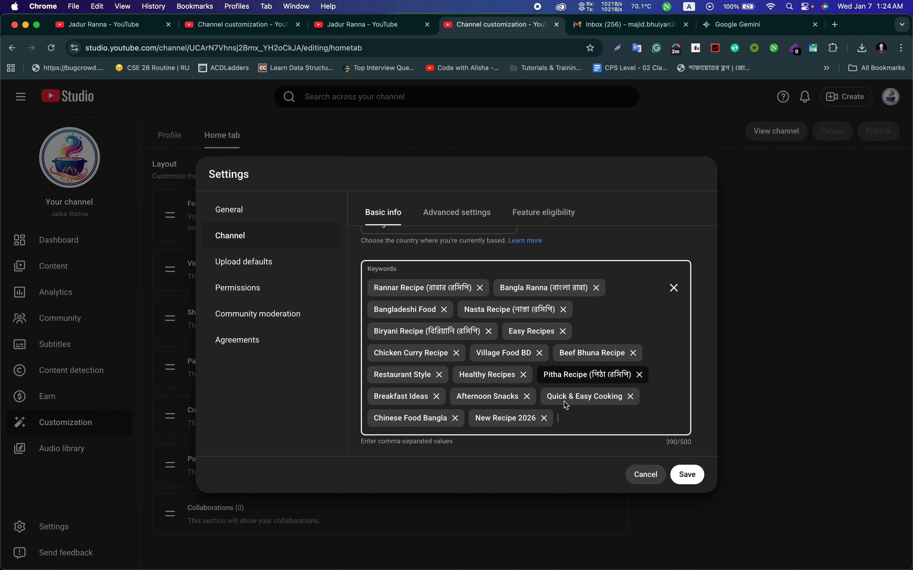
scroll(564, 418, up, 3)
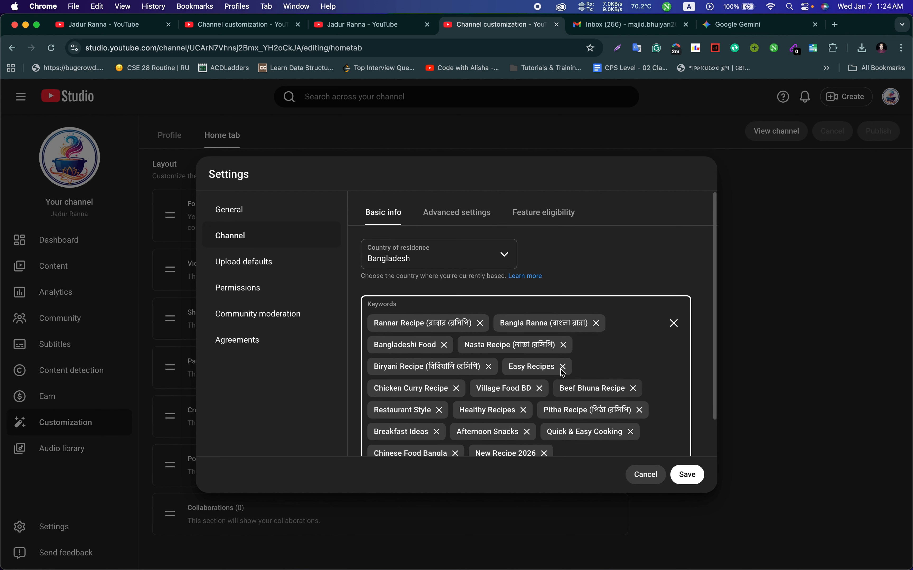
scroll(597, 362, down, 1)
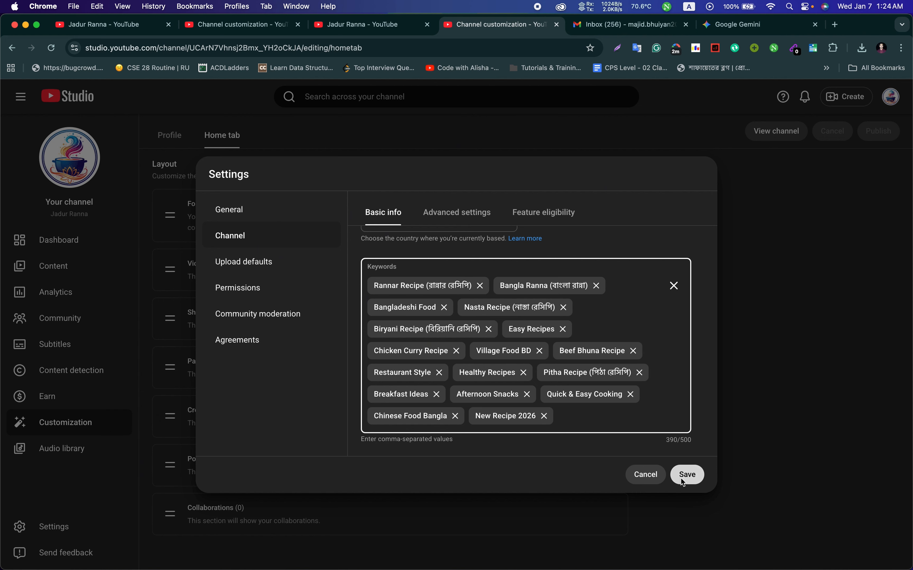
click(688, 475)
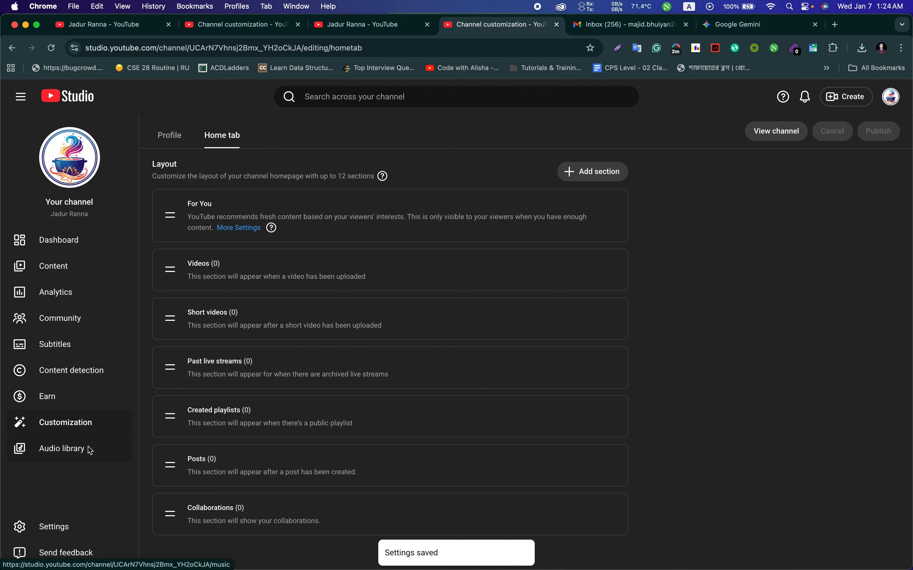
Reopen the settings and review the channel's advanced options for the made-for-kids audience and Google Ads account linking.
click(69, 529)
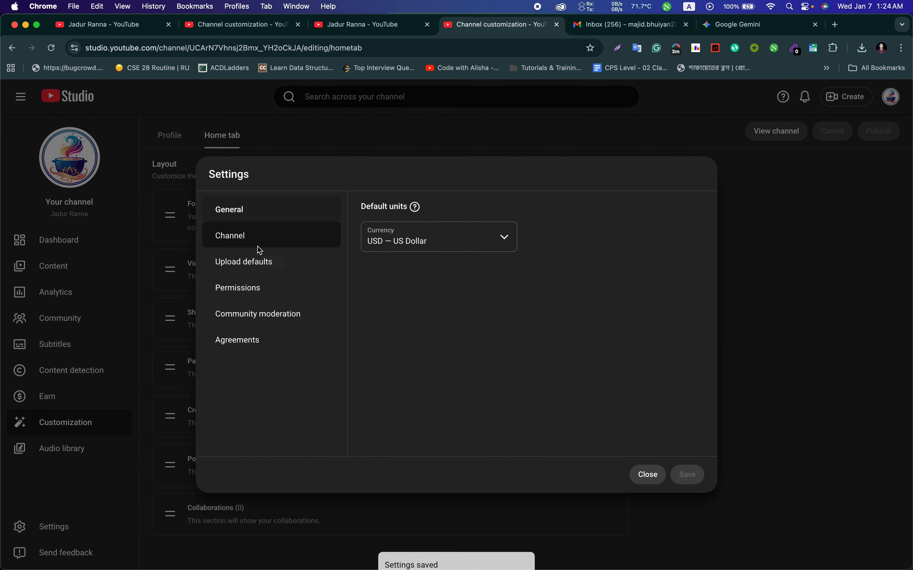
click(258, 245)
click(475, 212)
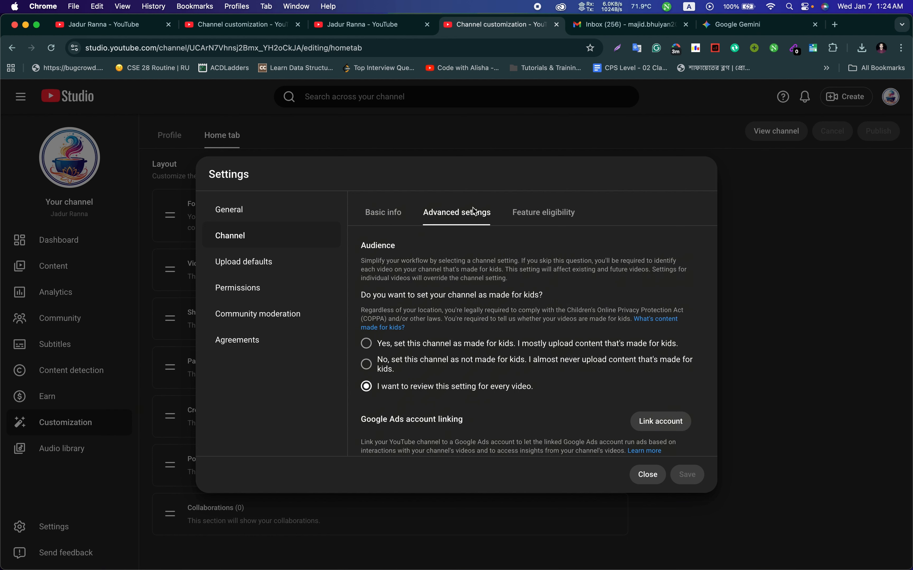
scroll(432, 398, down, 3)
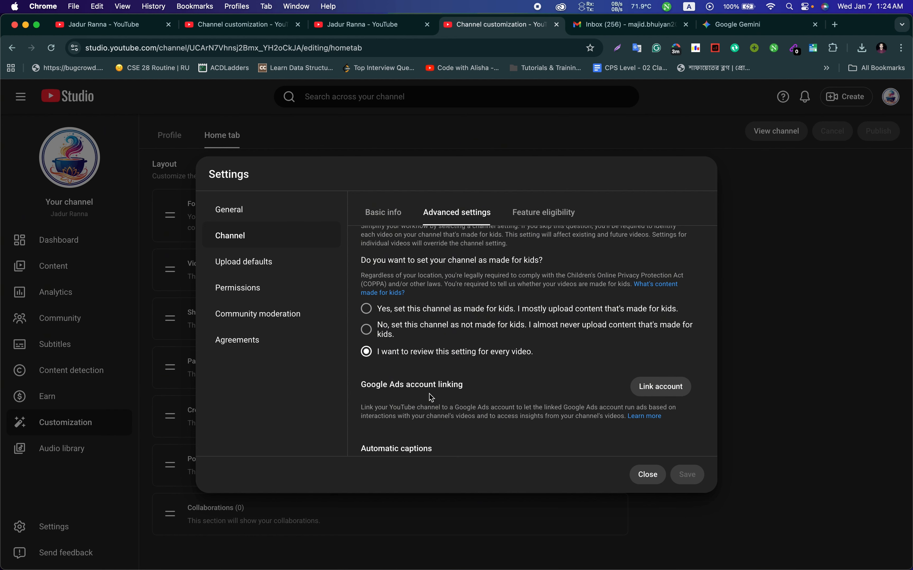
Examine the channel's feature eligibility, including the details and requirements of the standard features.
click(543, 218)
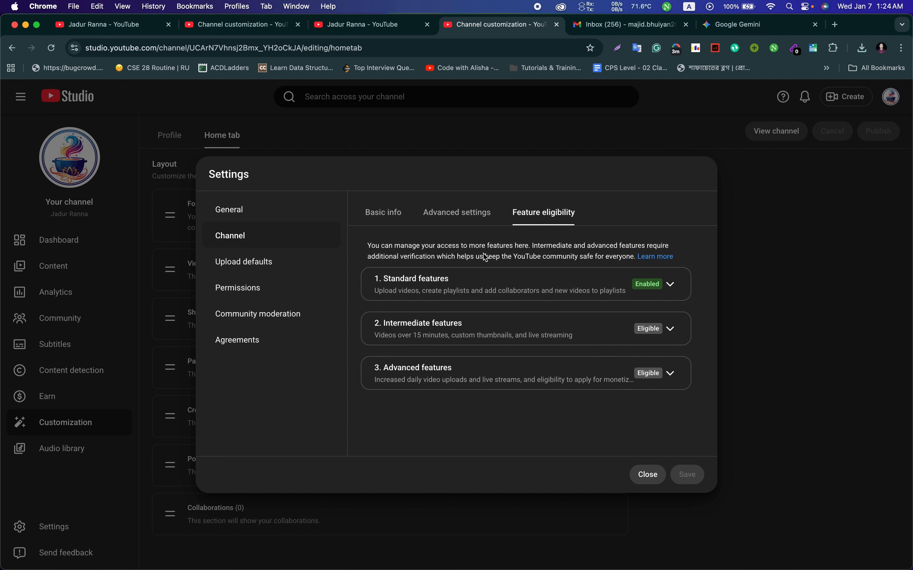
click(671, 284)
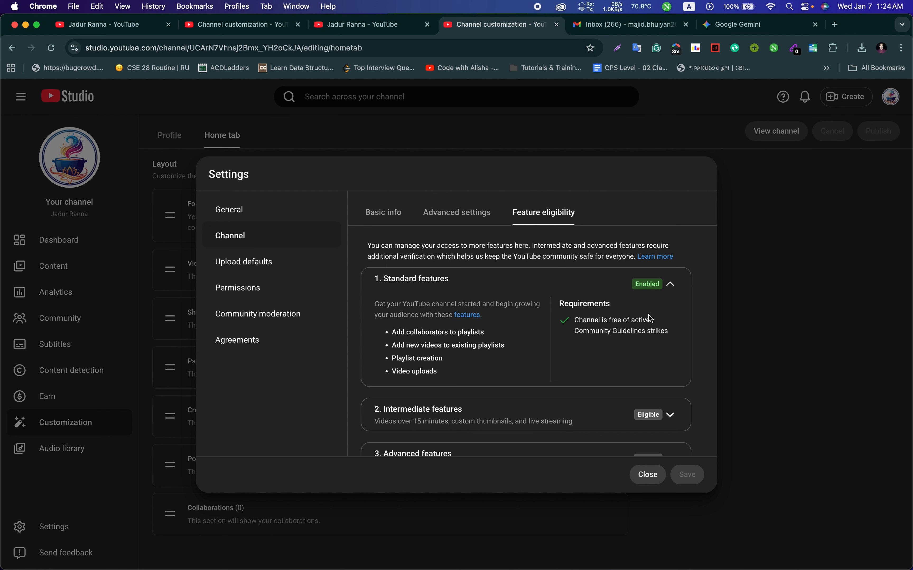
click(672, 284)
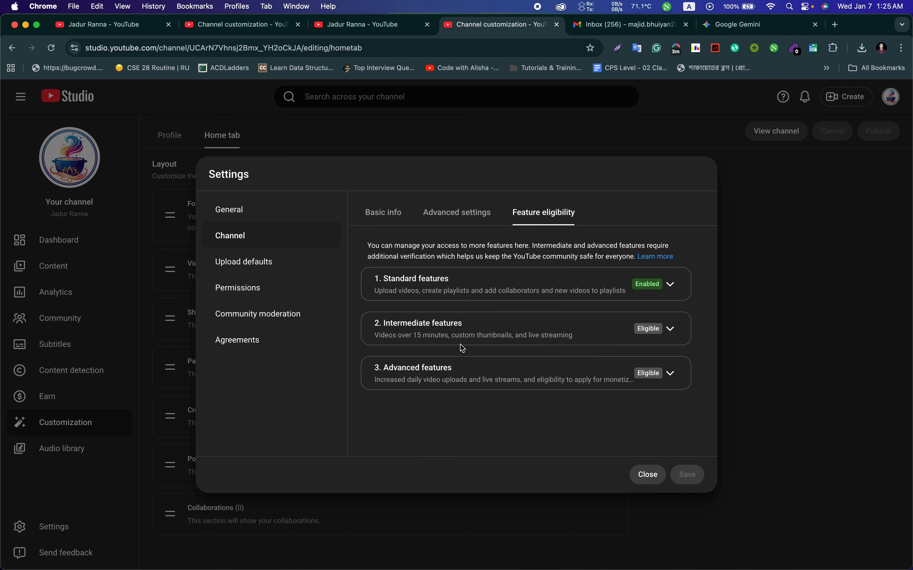